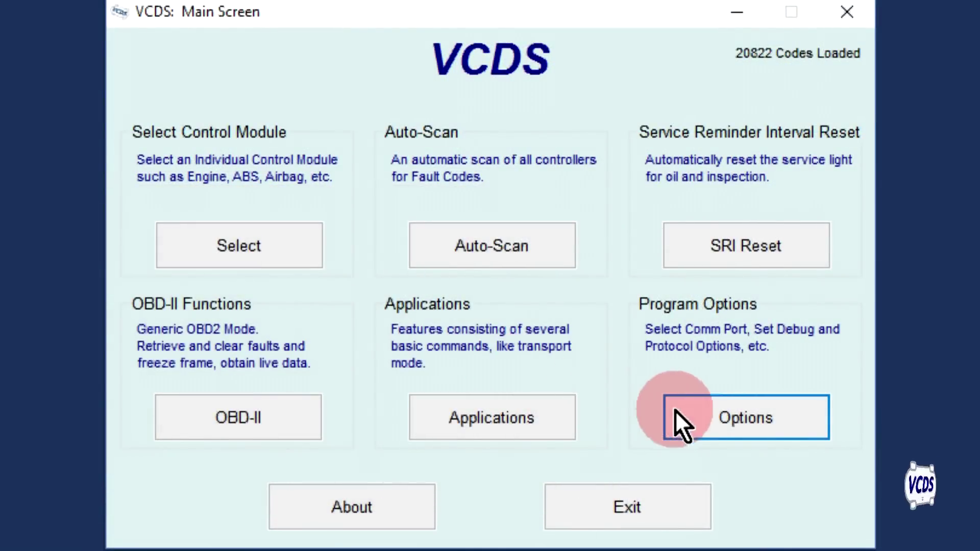
Launch VCDS Interface Config from Program Options and show the Update section's firmware versions.
{"action": "left_click", "coordinate": [694, 418]}
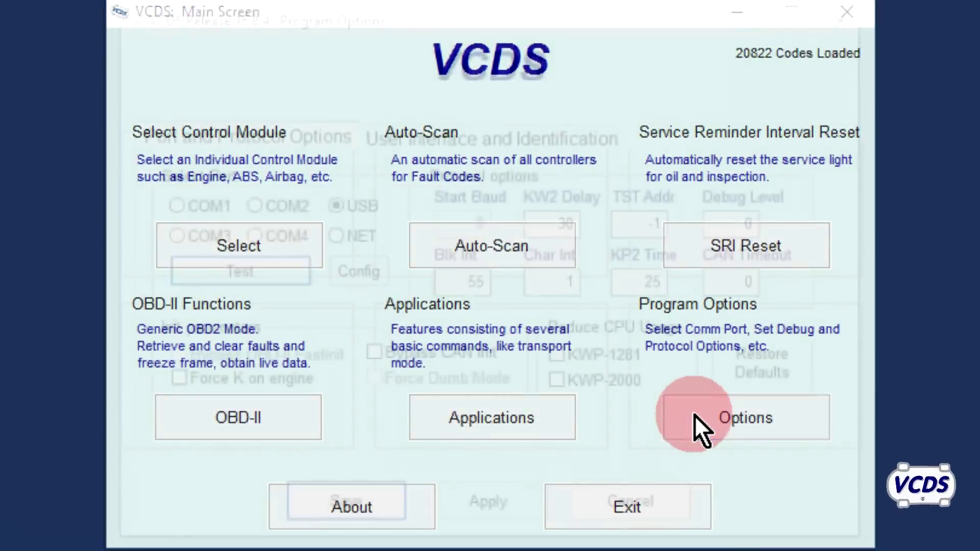
{"action": "left_click", "coordinate": [353, 273]}
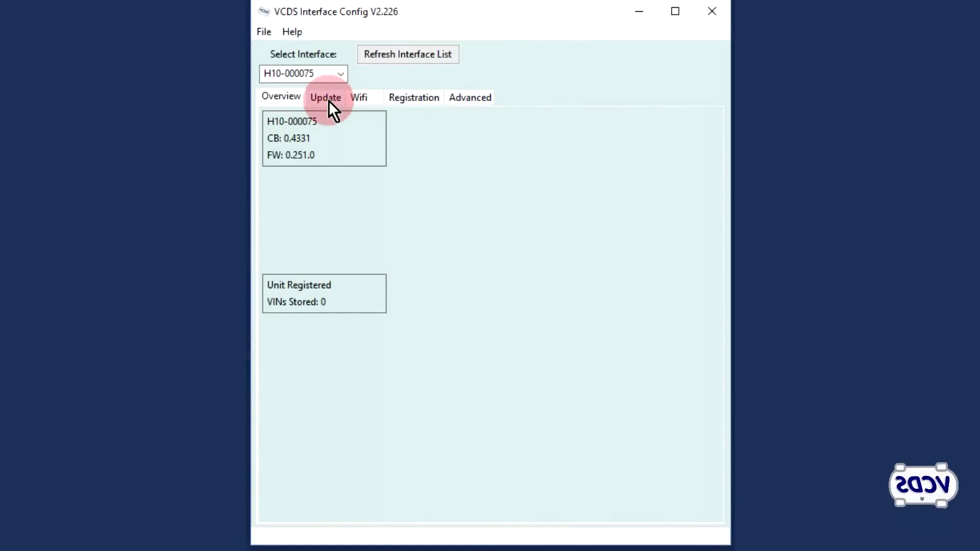
{"action": "left_click", "coordinate": [328, 101]}
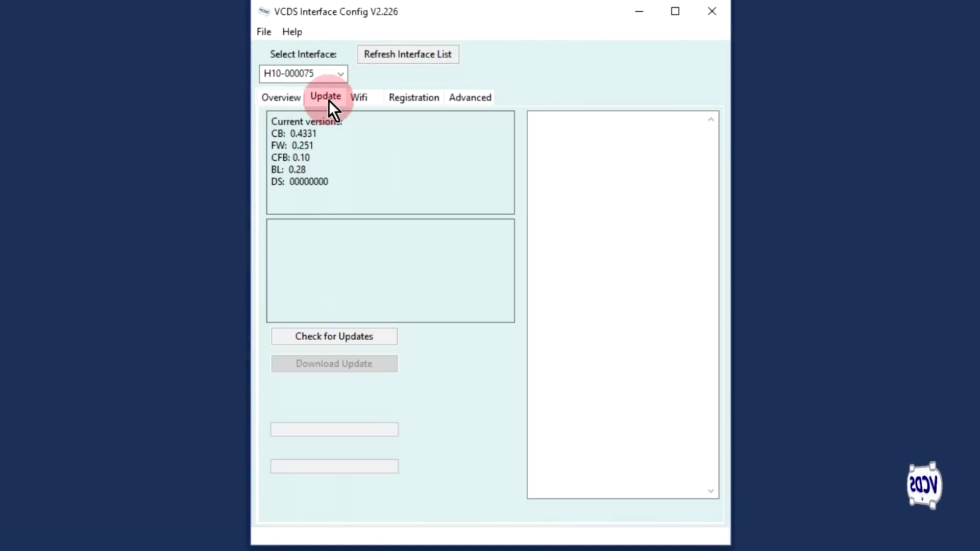
Check for interface updates, revealing CB 0.4334 with k-line timing tweaks.
{"action": "left_click", "coordinate": [331, 339]}
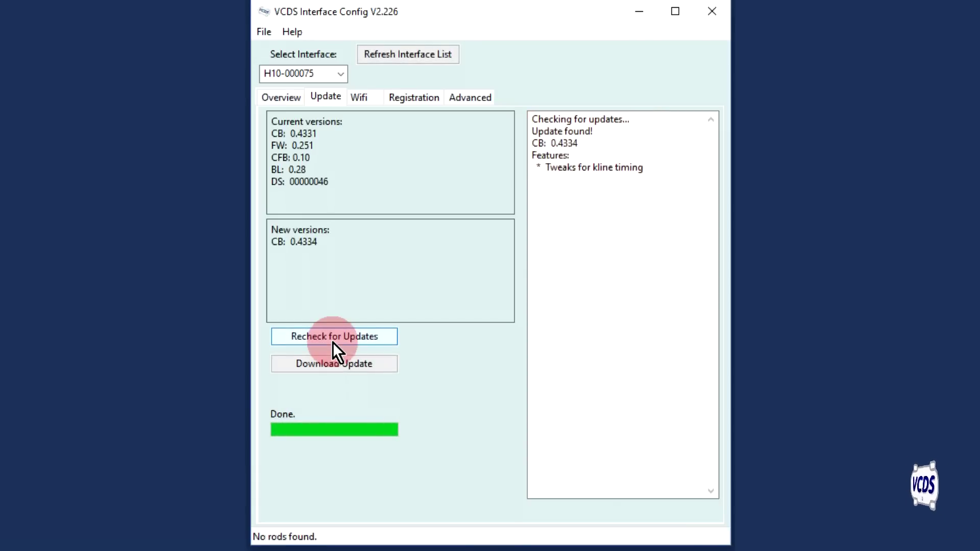
Download the CB 0.4334 update and let it transfer until Transfer Complete.
{"action": "left_click", "coordinate": [333, 360]}
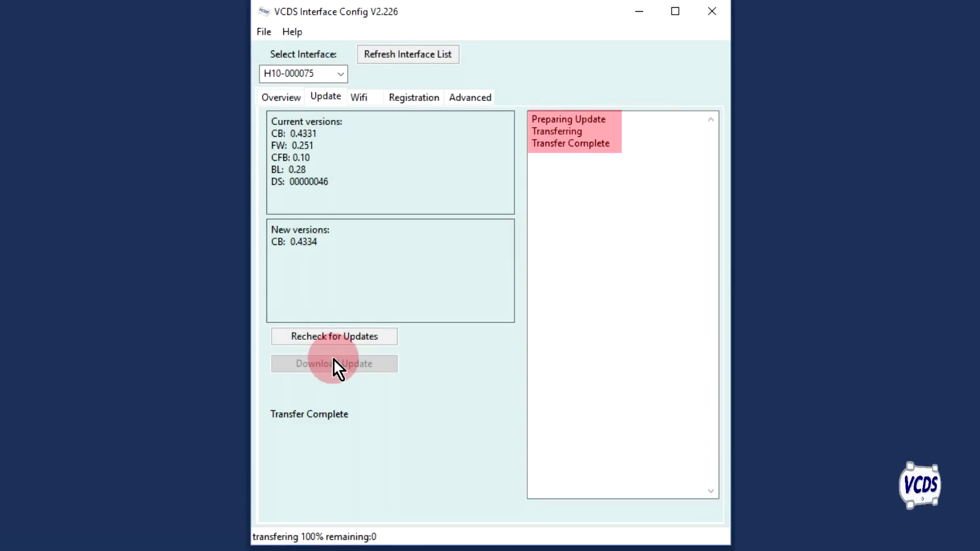
Recheck for updates to confirm the interface at CB 0.4334 is current.
{"action": "left_click", "coordinate": [342, 330]}
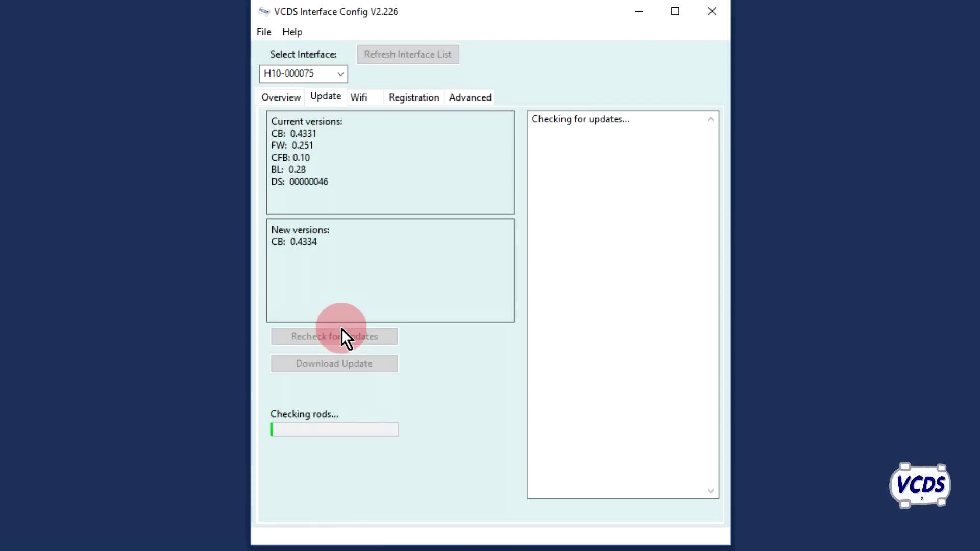